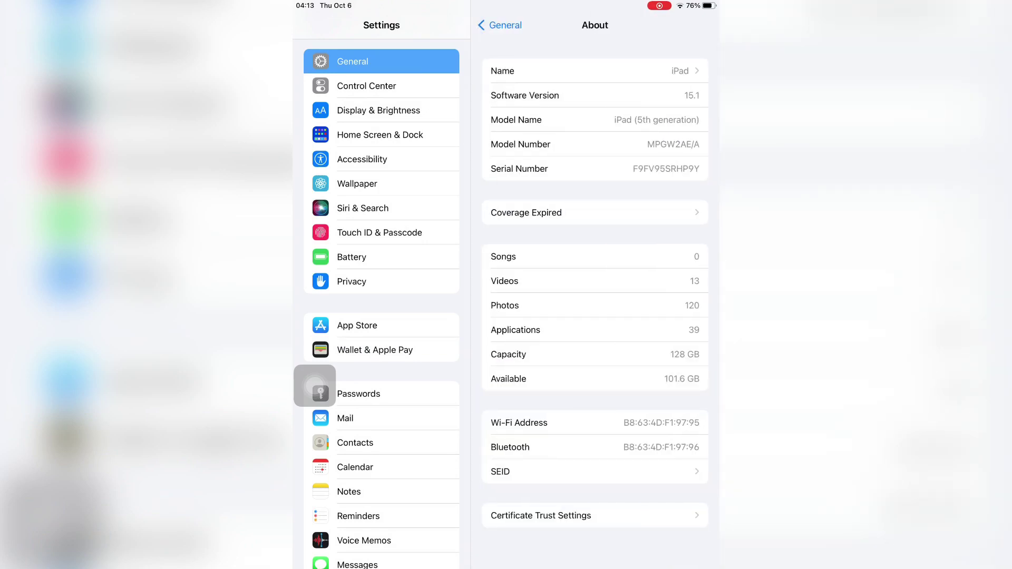
- Go to the Home screen and open the App Store to see the 'Cannot Connect' error
{"action": "left_click_drag", "start_coordinate": [716, 565], "coordinate": [617, 356]}
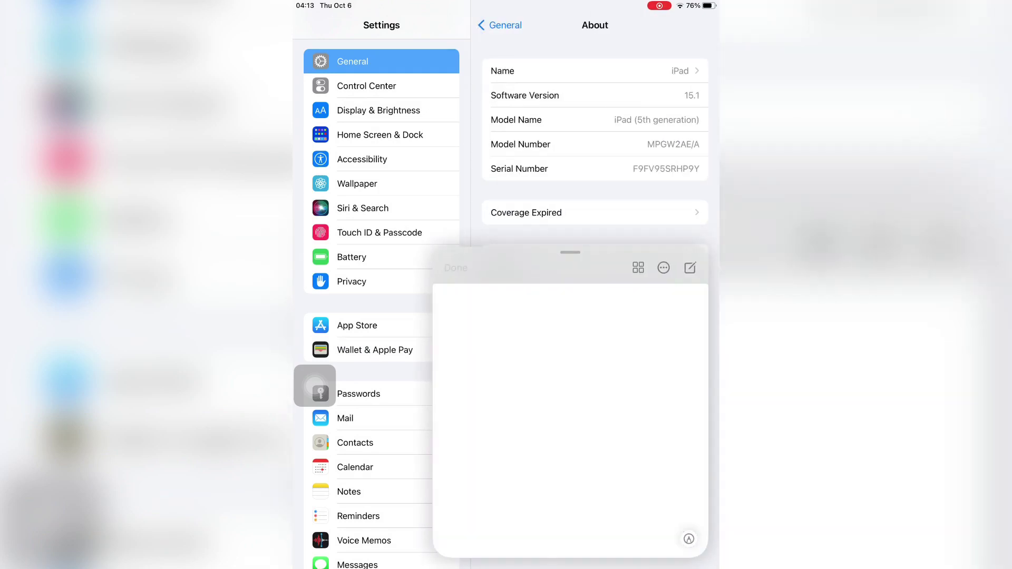
{"action": "left_click_drag", "start_coordinate": [572, 252], "coordinate": [572, 566]}
{"action": "left_click_drag", "start_coordinate": [506, 566], "coordinate": [506, 357]}
{"action": "left_click", "coordinate": [553, 536]}
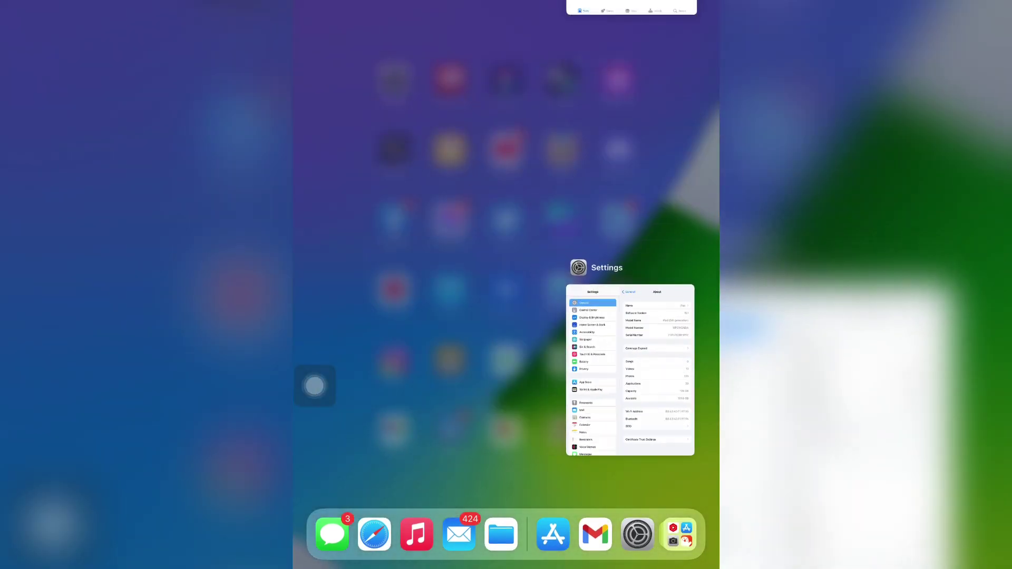
- Close the App Store and Settings cards, reopen Settings, and confirm turning Screen Time off
{"action": "left_click_drag", "start_coordinate": [625, 356], "coordinate": [625, 64]}
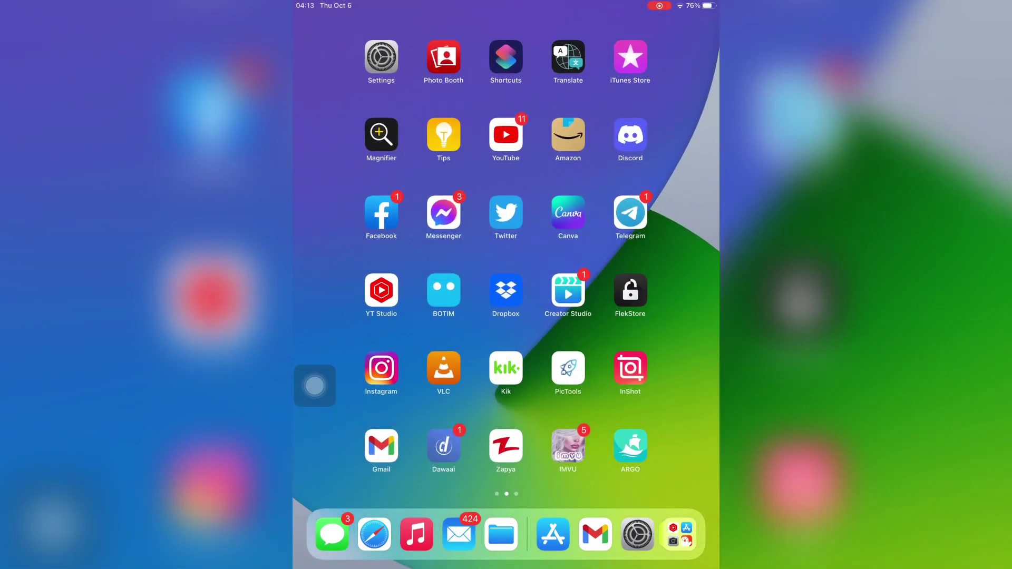
{"action": "left_click", "coordinate": [382, 57]}
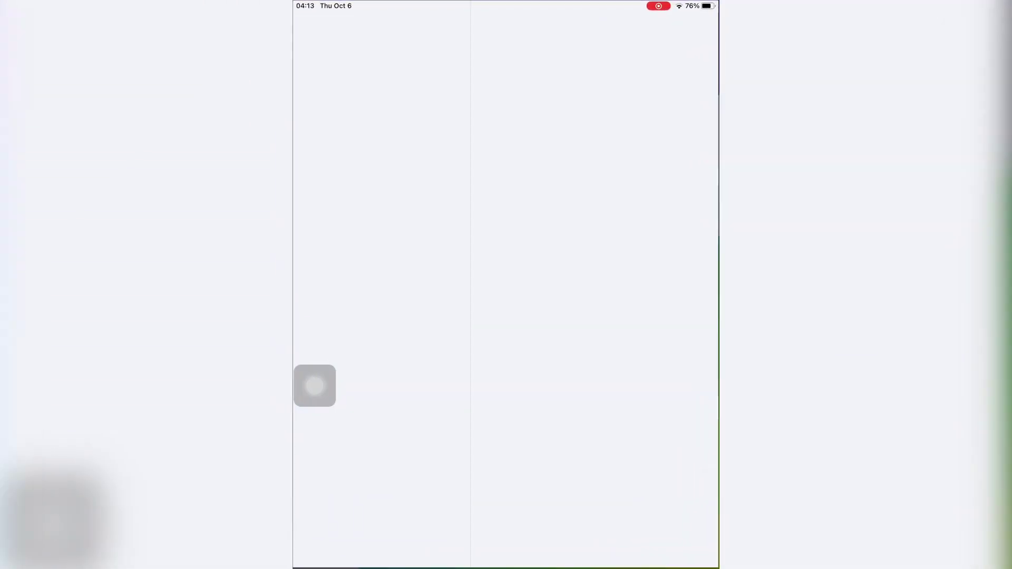
{"action": "scroll", "coordinate": [381, 317], "scroll_direction": "down", "scroll_amount": 3}
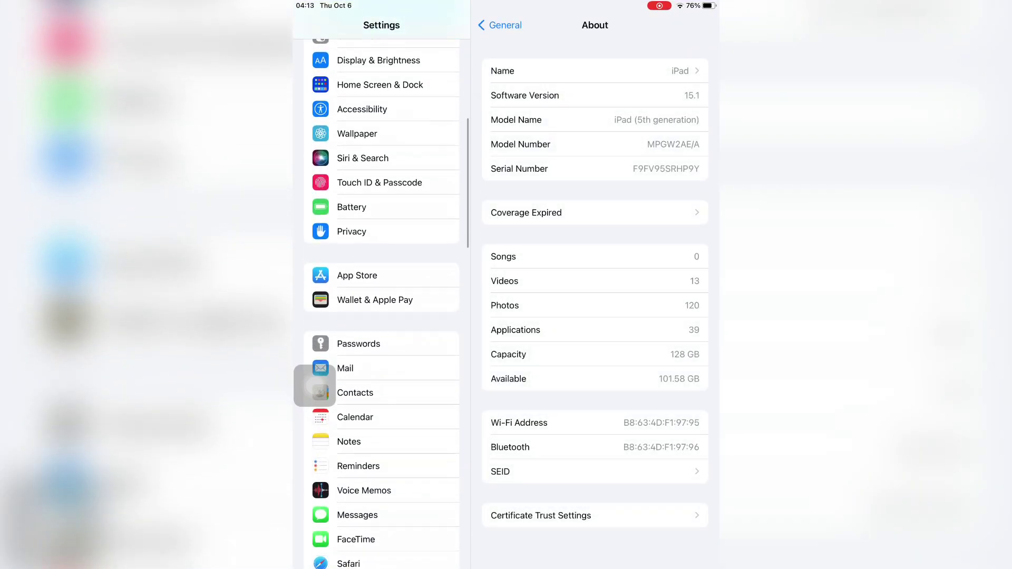
{"action": "scroll", "coordinate": [382, 316], "scroll_direction": "up", "scroll_amount": 3}
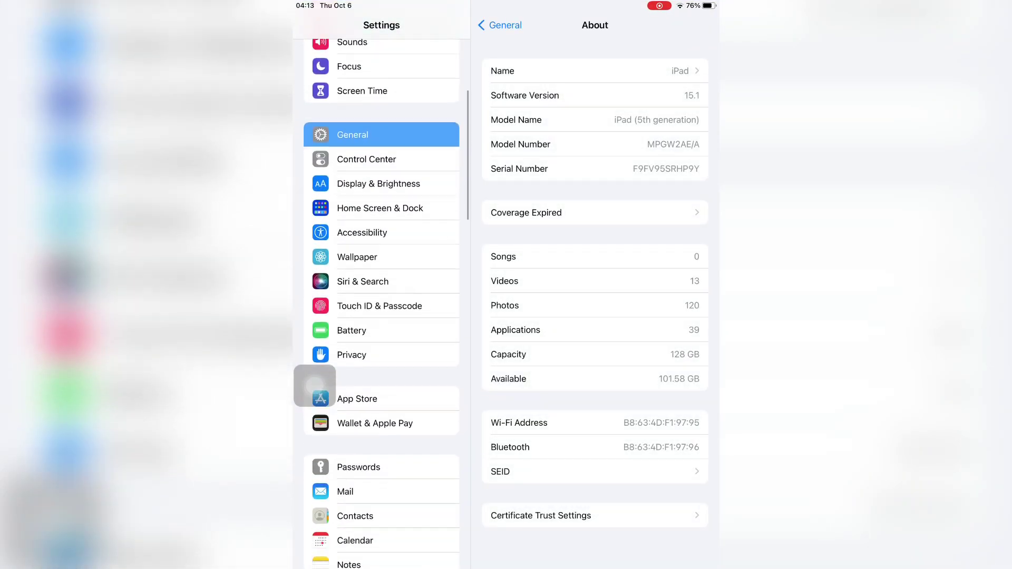
{"action": "left_click", "coordinate": [363, 90]}
{"action": "left_click", "coordinate": [533, 514]}
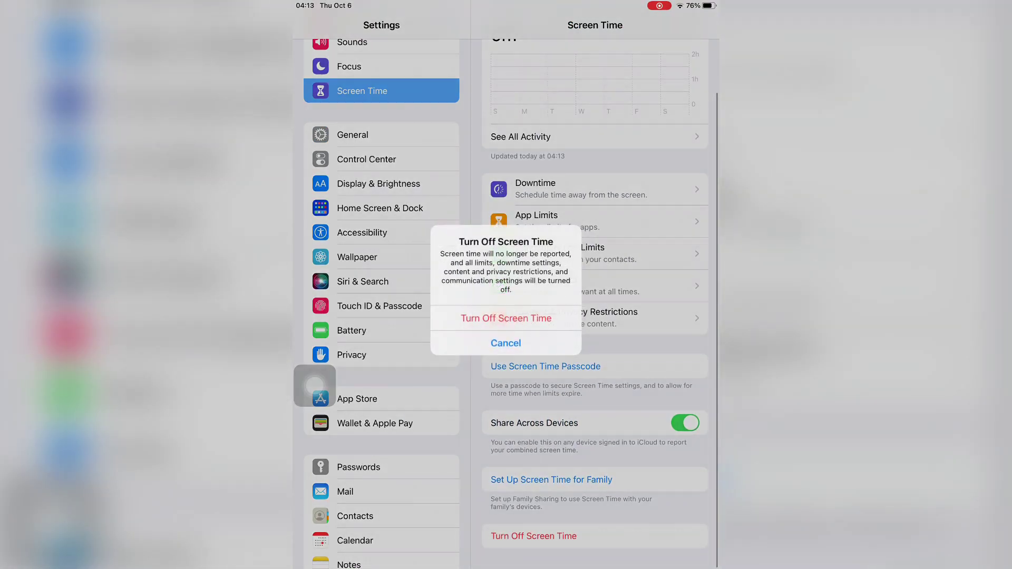
{"action": "left_click", "coordinate": [506, 318]}
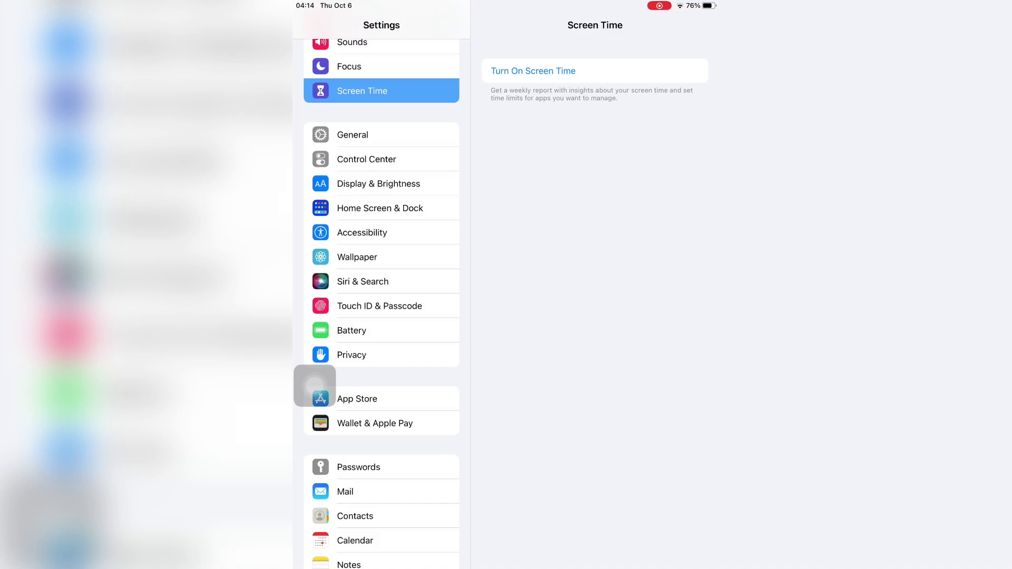
{"action": "scroll", "coordinate": [381, 317], "scroll_direction": "down", "scroll_amount": 1}
- In General > Date & Time, try the Honiara and Islamabad time zones and view the calendar
{"action": "left_click", "coordinate": [352, 115]}
{"action": "scroll", "coordinate": [595, 317], "scroll_direction": "down", "scroll_amount": 1}
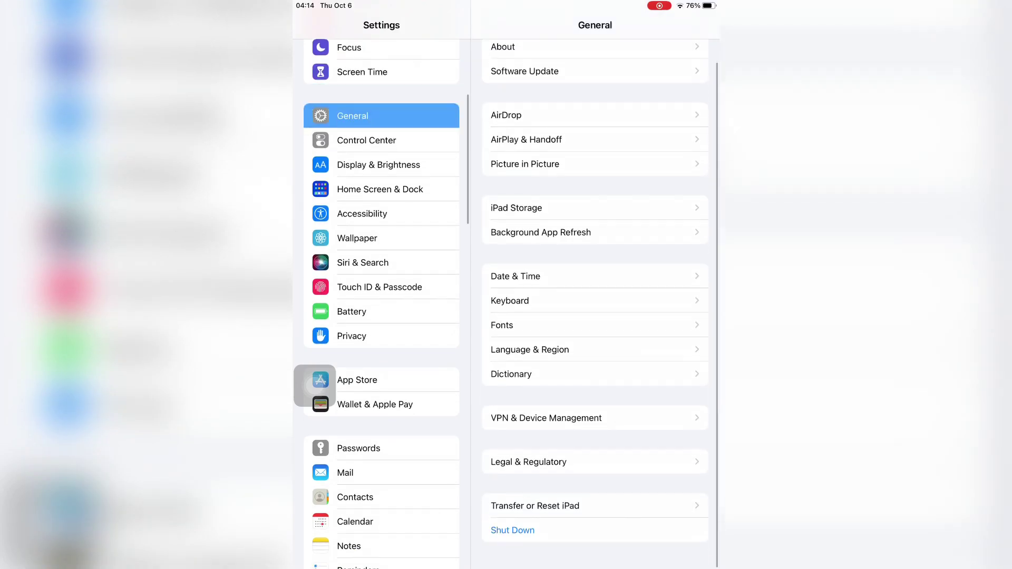
{"action": "left_click", "coordinate": [516, 286]}
{"action": "left_click", "coordinate": [594, 164]}
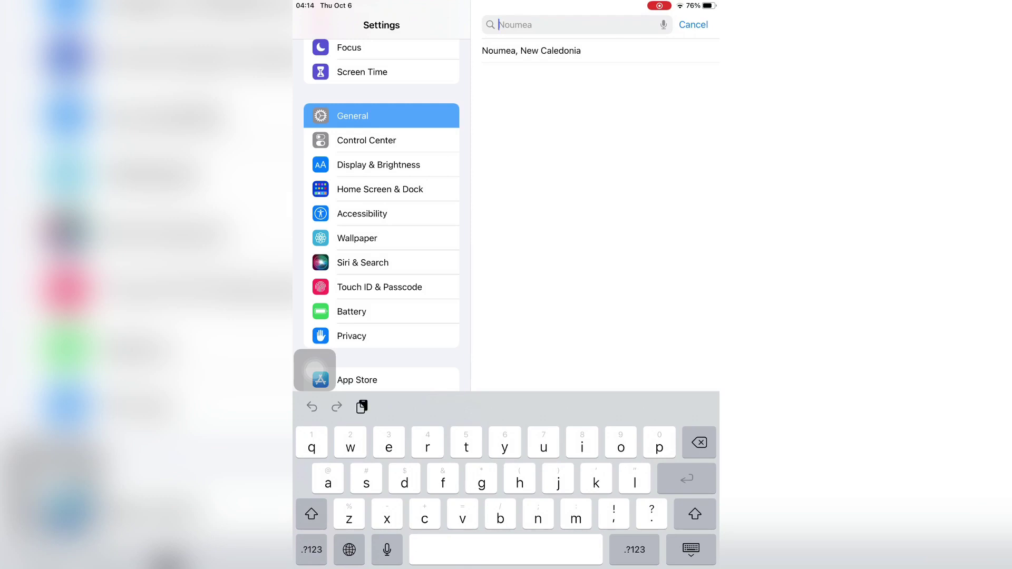
{"action": "type", "text": "Isl"}
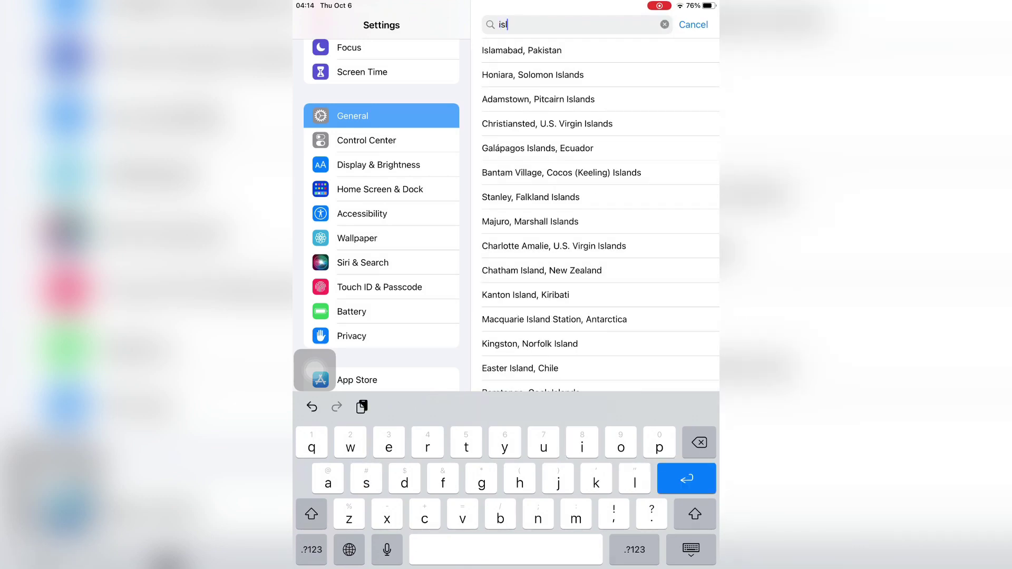
{"action": "left_click", "coordinate": [554, 74]}
{"action": "left_click", "coordinate": [596, 164]}
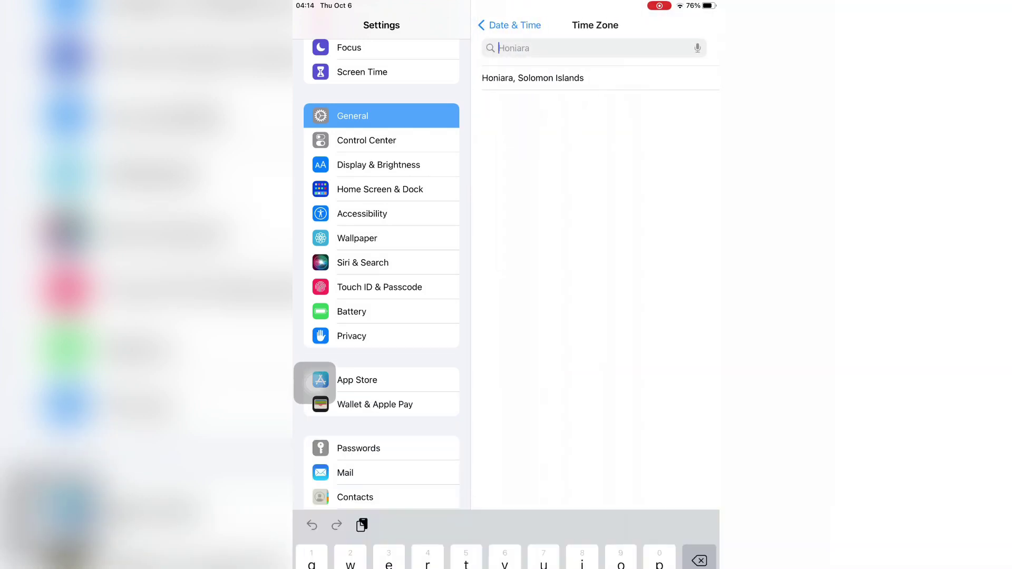
{"action": "type", "text": "I"}
{"action": "left_click", "coordinate": [543, 49]}
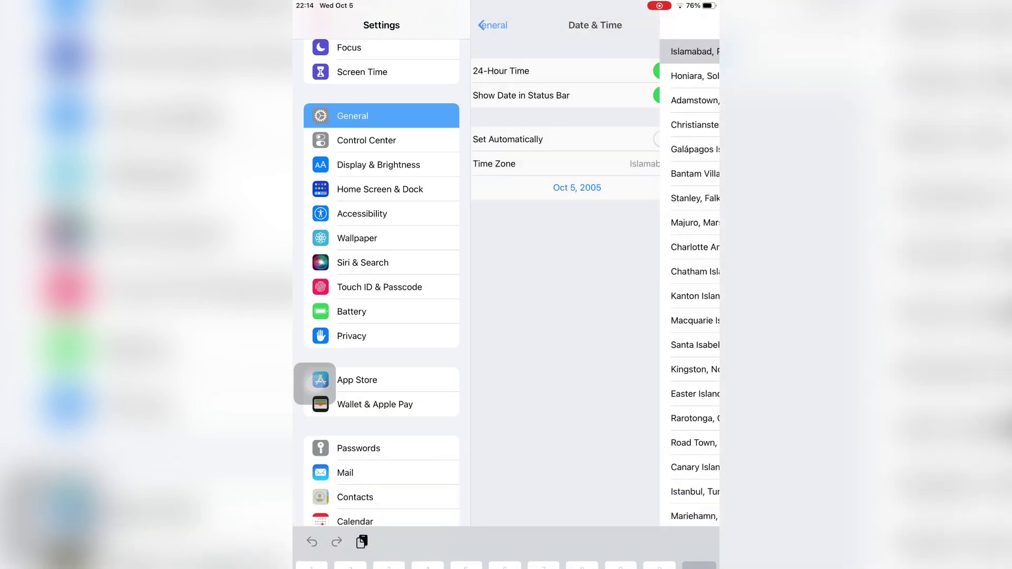
{"action": "left_click", "coordinate": [594, 187]}
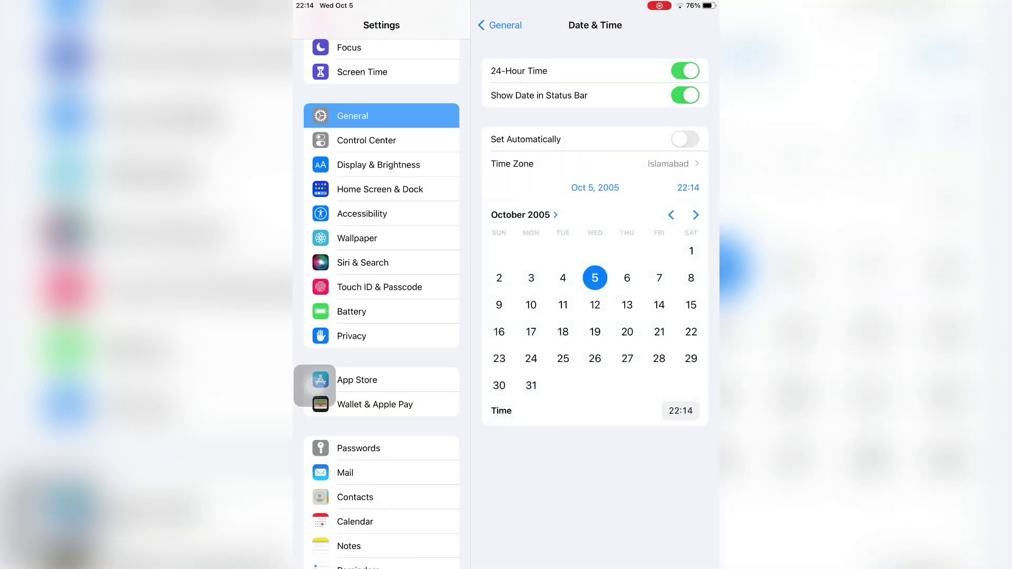
- Turn Set Automatically on and switch the clock to 12-hour time
{"action": "left_click", "coordinate": [685, 139]}
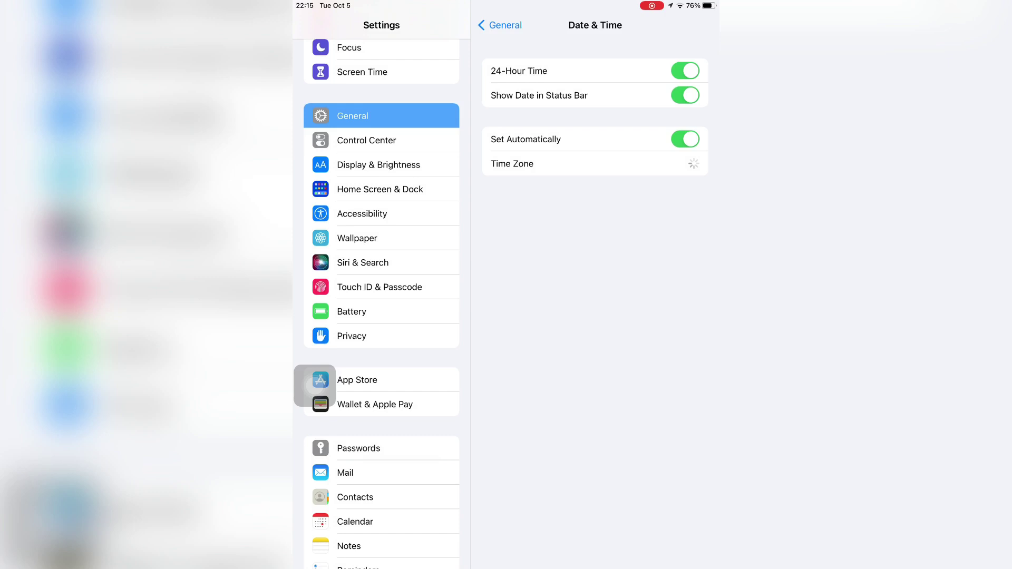
{"action": "left_click", "coordinate": [686, 139]}
{"action": "left_click", "coordinate": [686, 140]}
{"action": "left_click", "coordinate": [686, 70]}
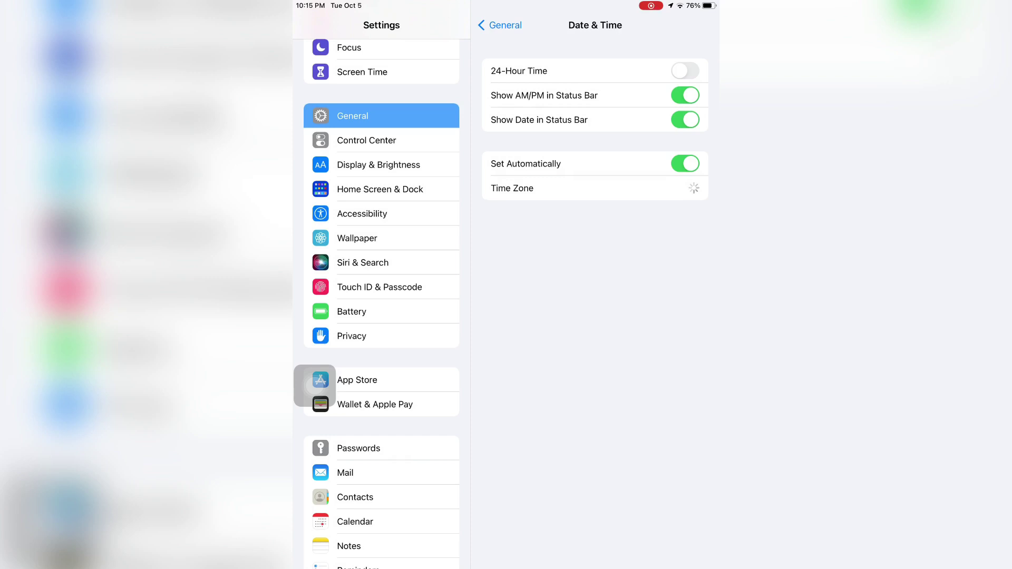
- Recheck the App Store connection from the Home screen, then reopen Settings
{"action": "left_click", "coordinate": [315, 386]}
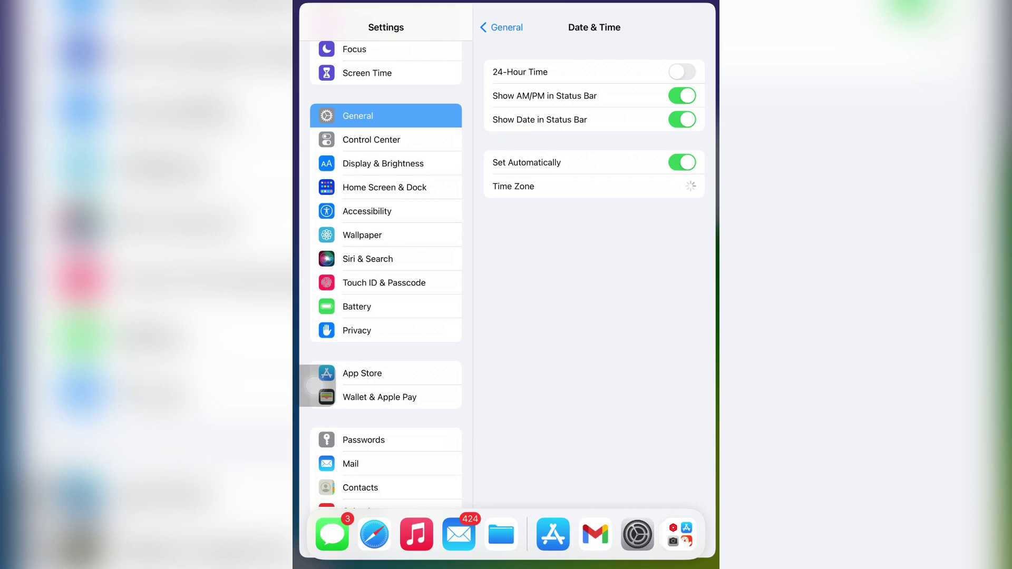
{"action": "left_click", "coordinate": [553, 535]}
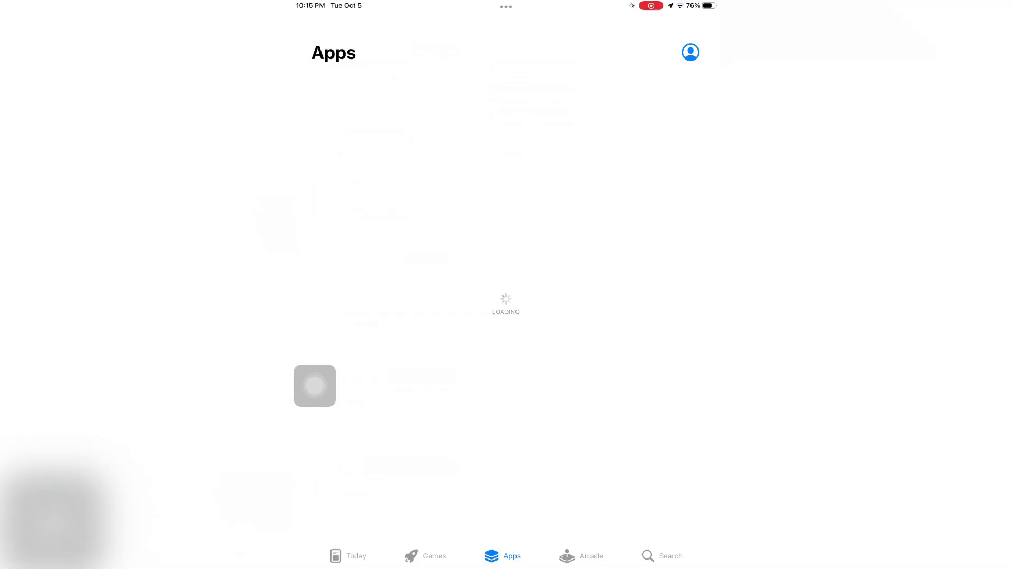
{"action": "left_click", "coordinate": [315, 385]}
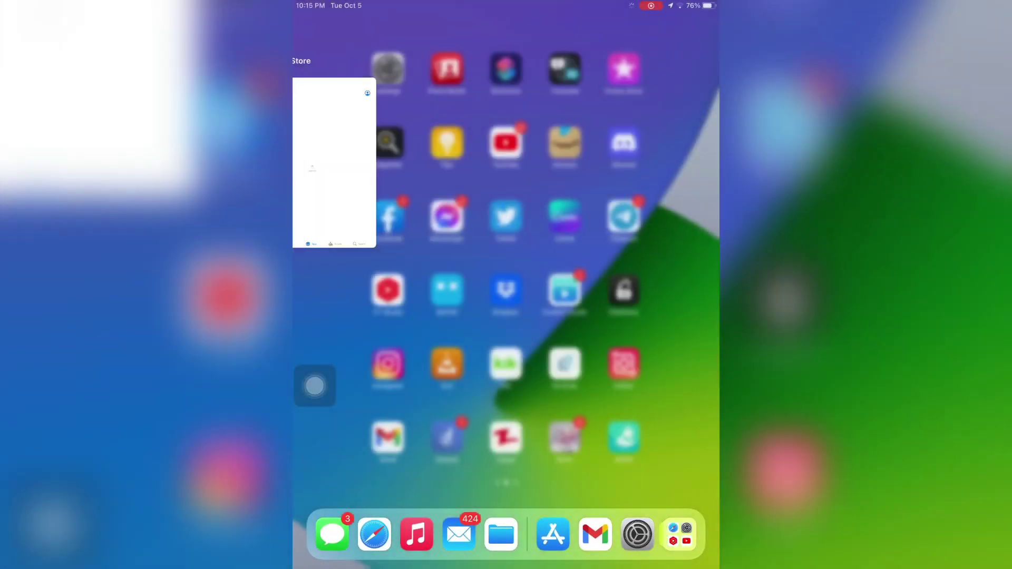
{"action": "left_click", "coordinate": [594, 540]}
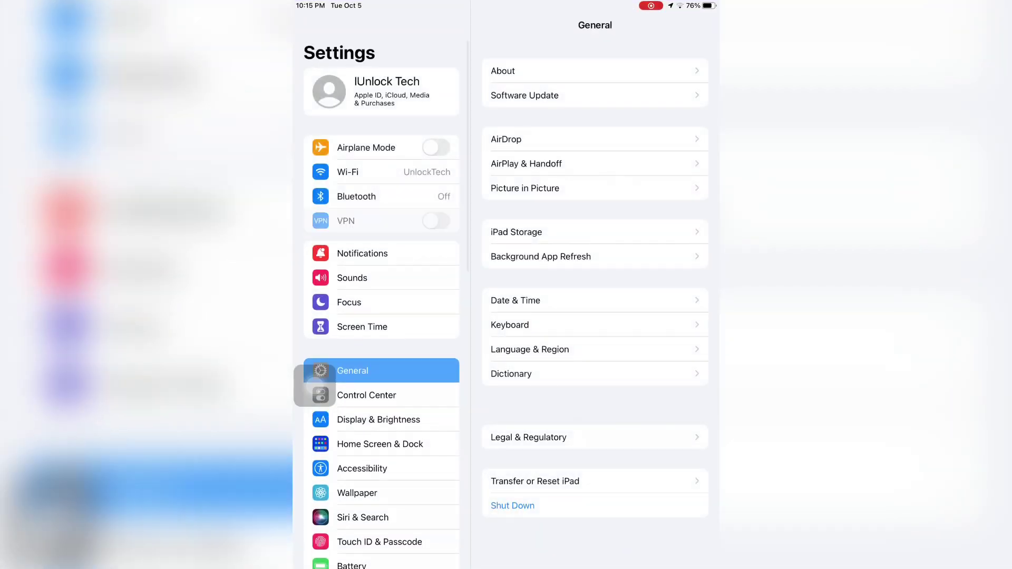
- Confirm Reset All Settings under Transfer or Reset iPad, then go to the Home screen
{"action": "left_click", "coordinate": [534, 510]}
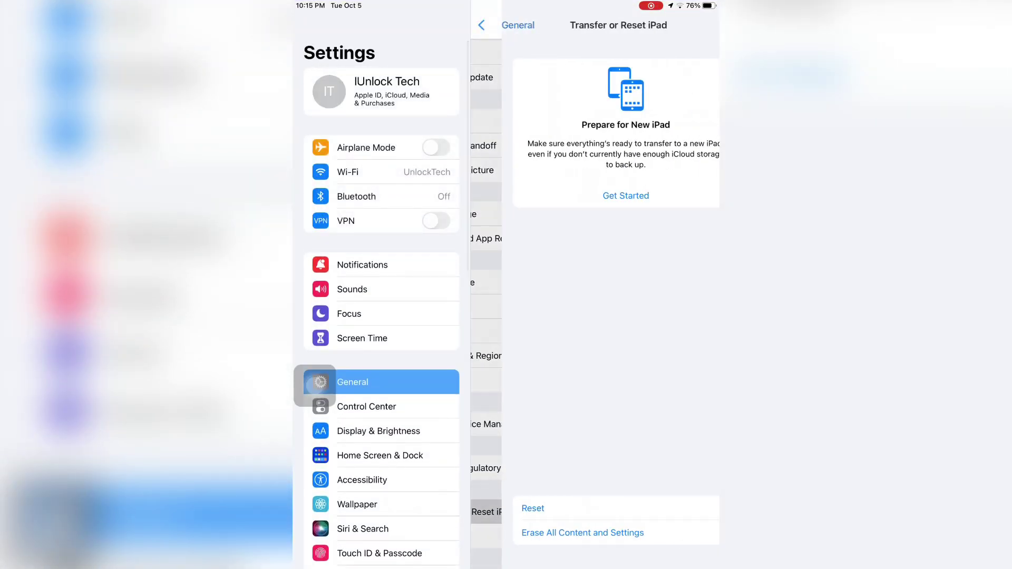
{"action": "left_click", "coordinate": [502, 509]}
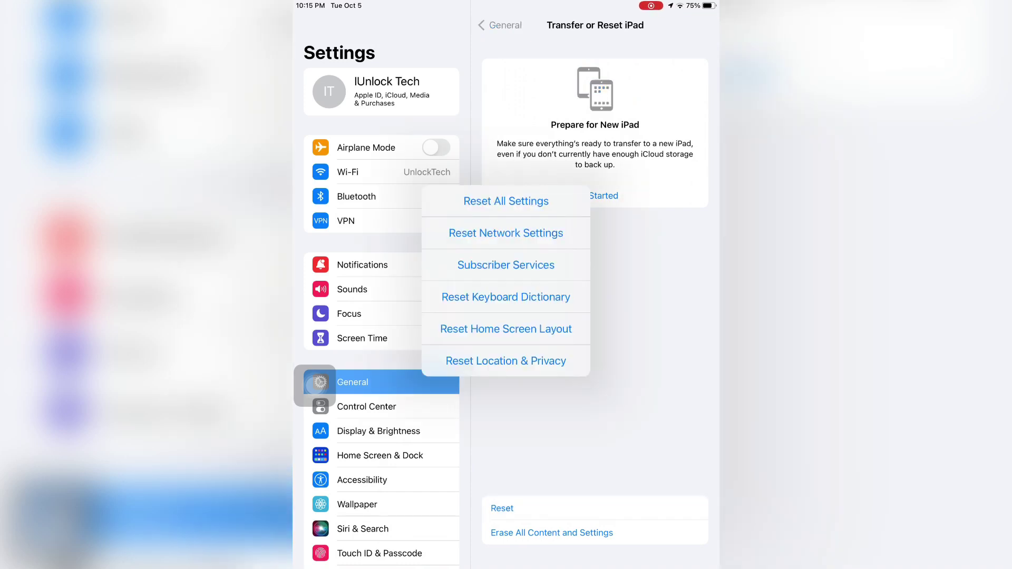
{"action": "left_click", "coordinate": [506, 201]}
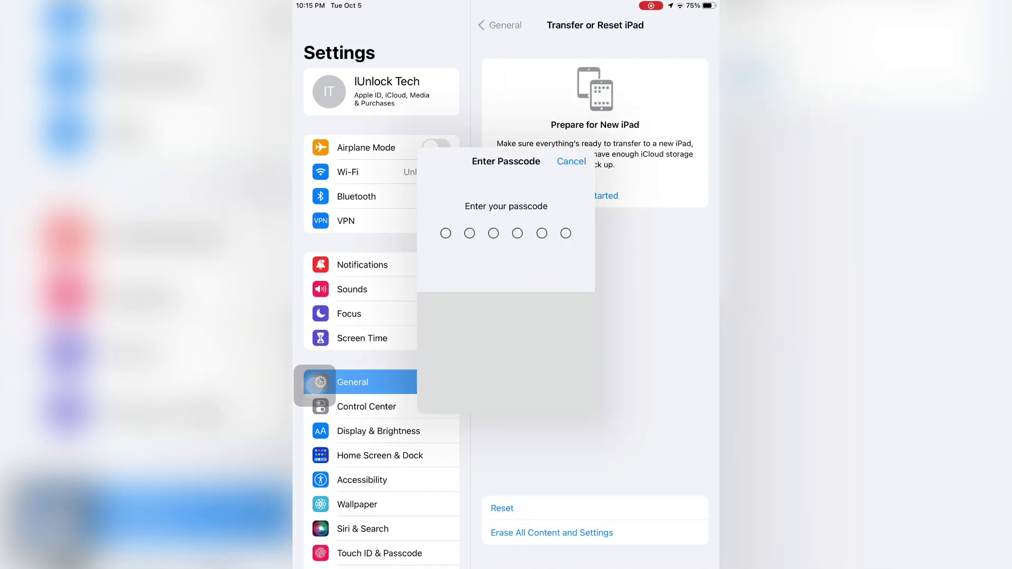
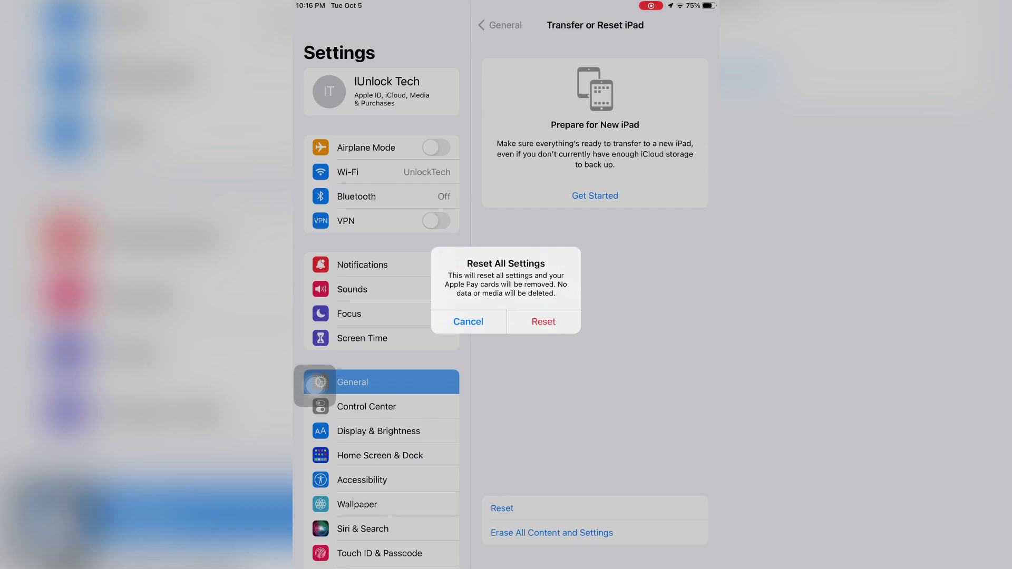
{"action": "left_click", "coordinate": [544, 321]}
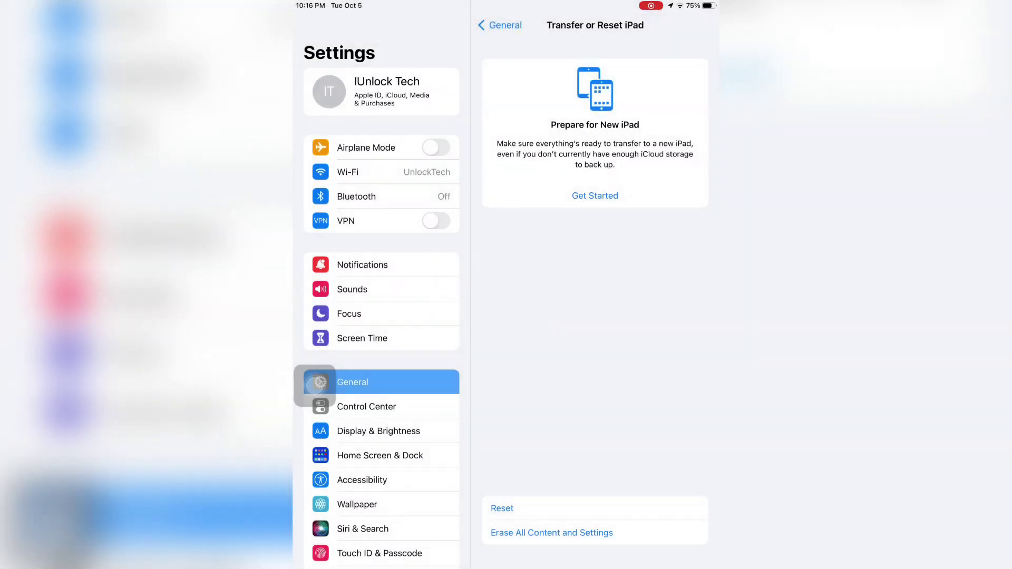
{"action": "key", "text": "super+h"}
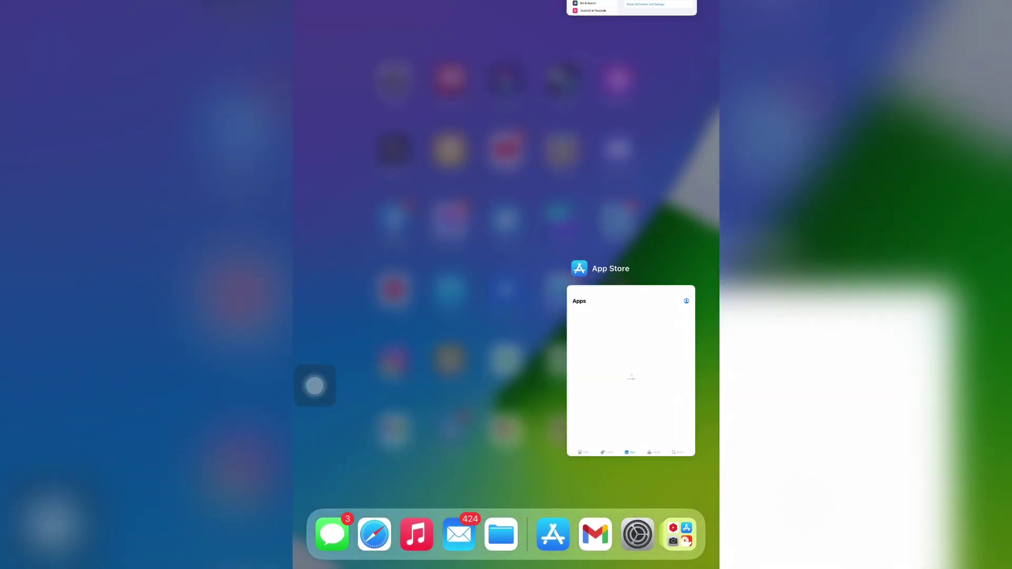